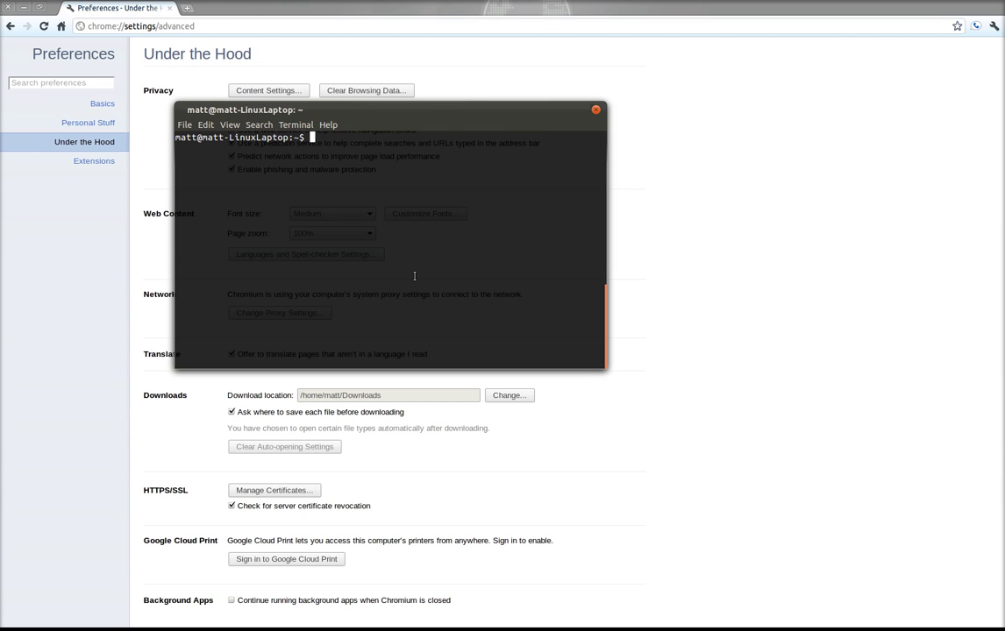
Type 'sudo apt-get install tor' at the prompt, glance at the browser, then clear the command.
{"action": "type", "text": "sudo apt-get install tor"}
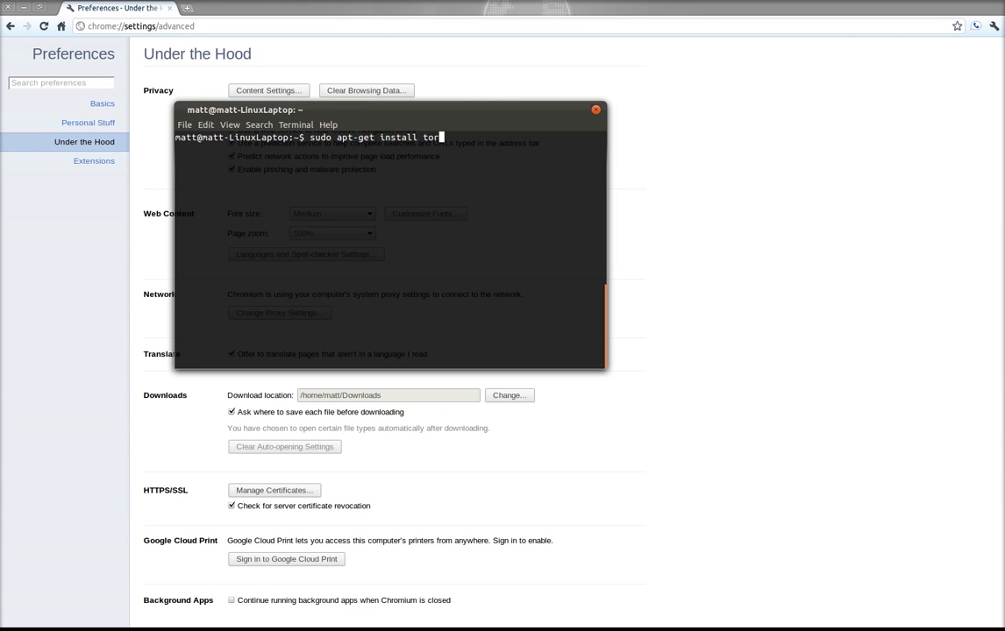
{"action": "left_click", "coordinate": [747, 150]}
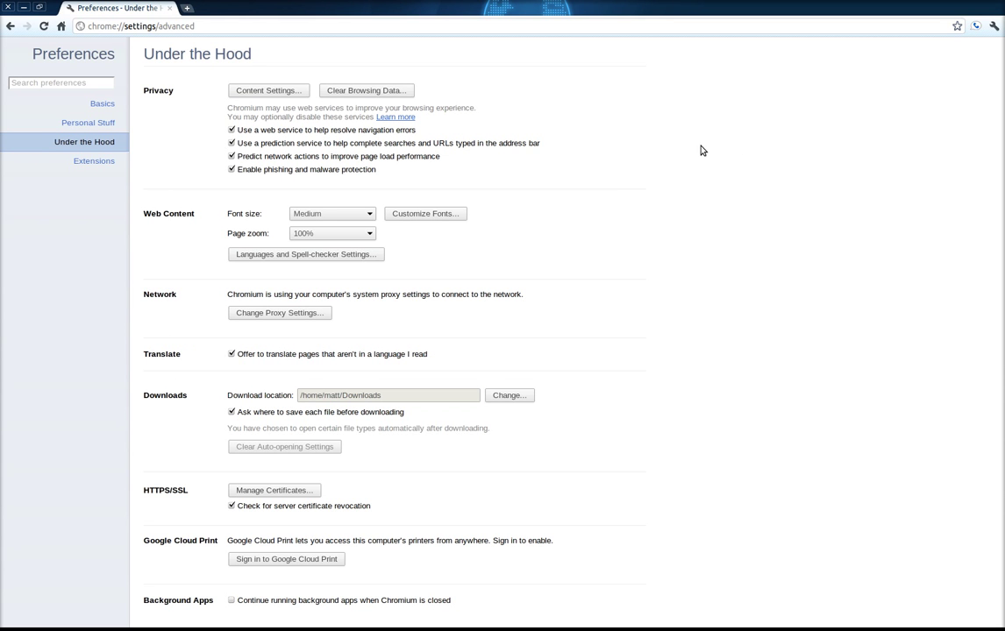
{"action": "key", "text": "alt+Tab"}
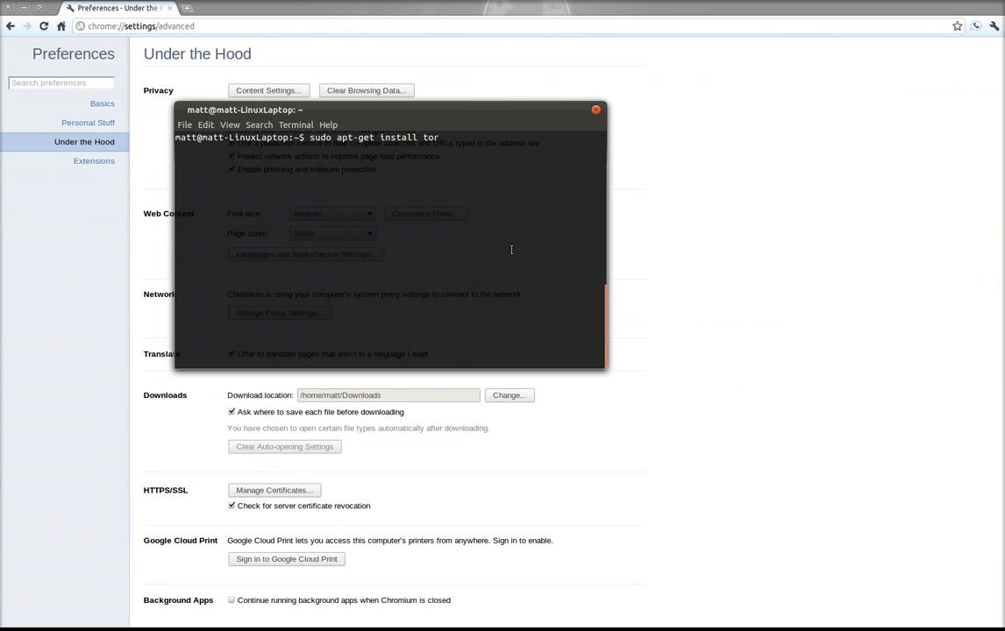
{"action": "key", "text": "BackSpace"}
{"action": "key", "text": "BackSpace"}
{"action": "key", "text": "BackSpace"}
{"action": "key", "text": "BackSpace"}
{"action": "key", "text": "BackSpace"}
{"action": "key", "text": "BackSpace"}
{"action": "key", "text": "BackSpace"}
{"action": "key", "text": "BackSpace"}
{"action": "key", "text": "BackSpace"}
{"action": "key", "text": "BackSpace"}
{"action": "key", "text": "BackSpace"}
{"action": "key", "text": "BackSpace"}
{"action": "key", "text": "BackSpace"}
{"action": "key", "text": "BackSpace"}
{"action": "key", "text": "BackSpace"}
{"action": "key", "text": "BackSpace"}
{"action": "key", "text": "BackSpace"}
{"action": "key", "text": "BackSpace"}
{"action": "key", "text": "BackSpace"}
{"action": "key", "text": "BackSpace"}
Run 'sudo gedit /etc/polipo/config' to open the polipo config as administrator.
{"action": "type", "text": "gedo"}
{"action": "key", "text": "BackSpace"}
{"action": "type", "text": "it /e"}
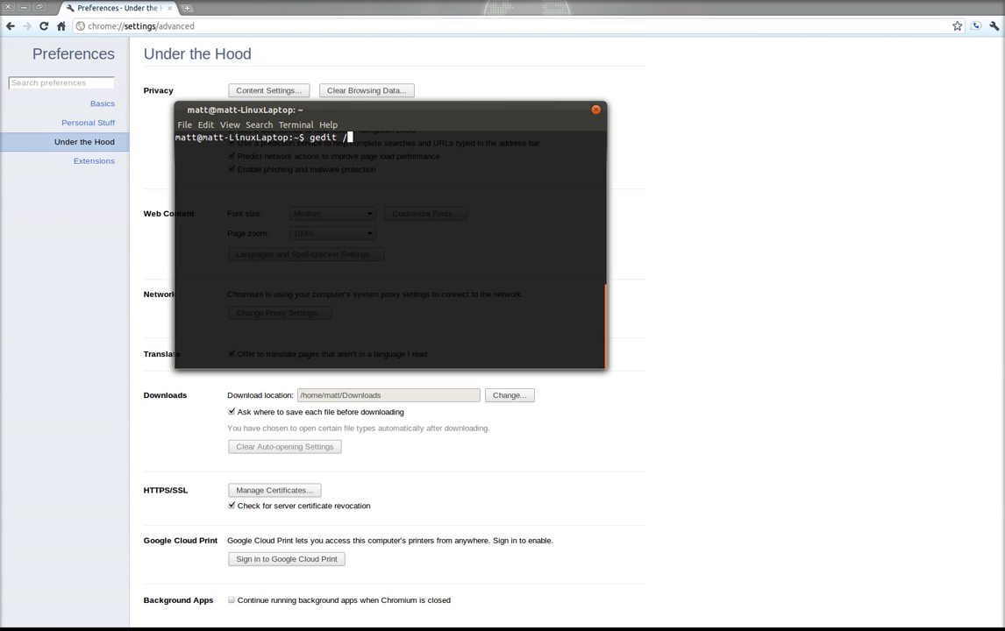
{"action": "key", "text": "BackSpace"}
{"action": "key", "text": "BackSpace"}
{"action": "key", "text": "BackSpace"}
{"action": "key", "text": "BackSpace"}
{"action": "key", "text": "BackSpace"}
{"action": "key", "text": "BackSpace"}
{"action": "key", "text": "BackSpace"}
{"action": "key", "text": "BackSpace"}
{"action": "type", "text": "sudo gedit /etc/poli"}
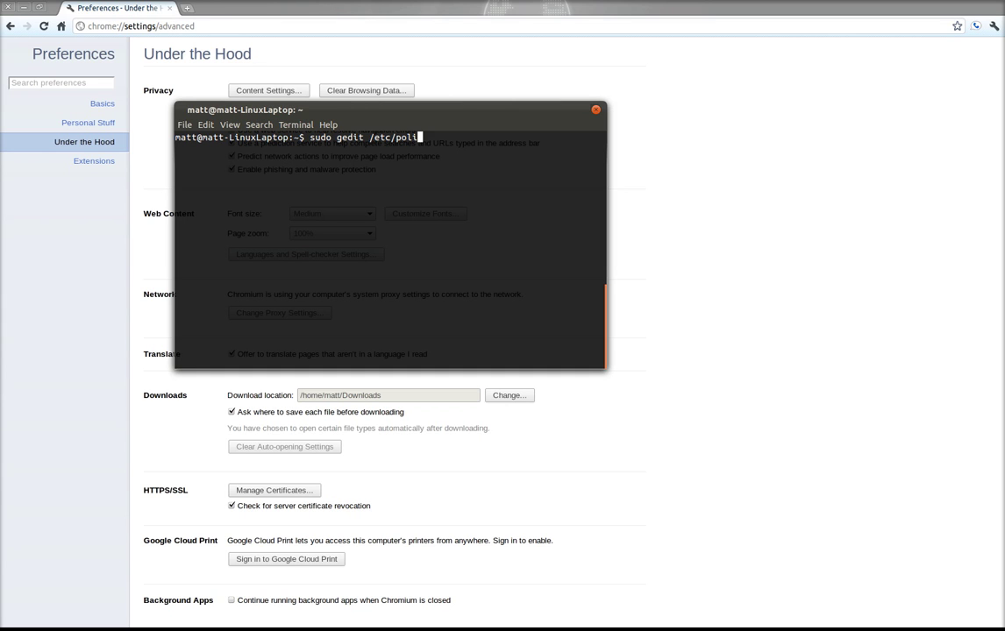
{"action": "type", "text": "po/config"}
{"action": "key", "text": "Return"}
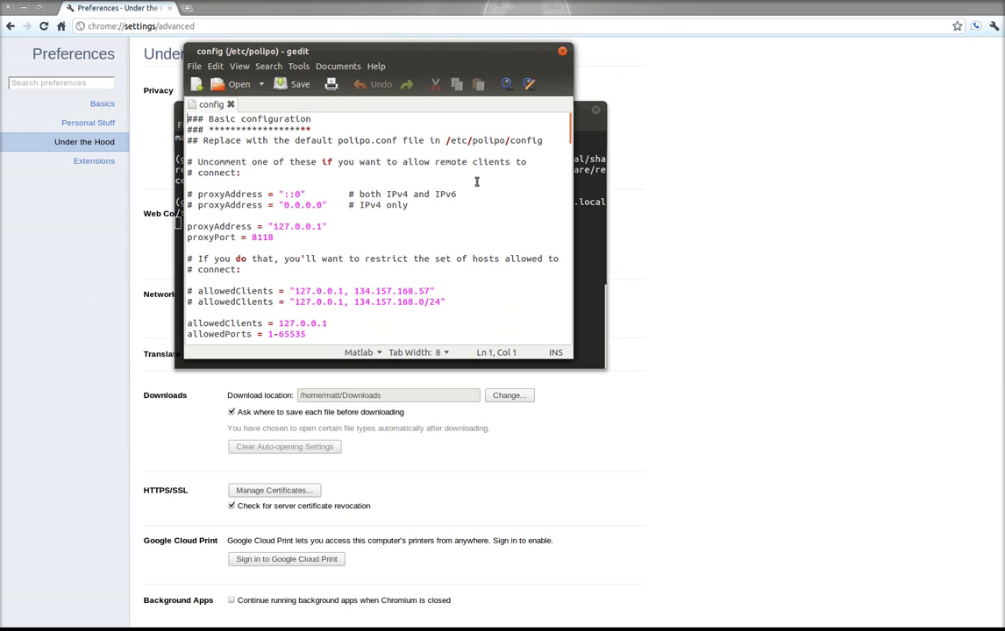
Add a # before the socksParentProxy and socksProxyType lines in the polipo config.
{"action": "scroll", "coordinate": [477, 182], "scroll_direction": "down", "scroll_amount": 10}
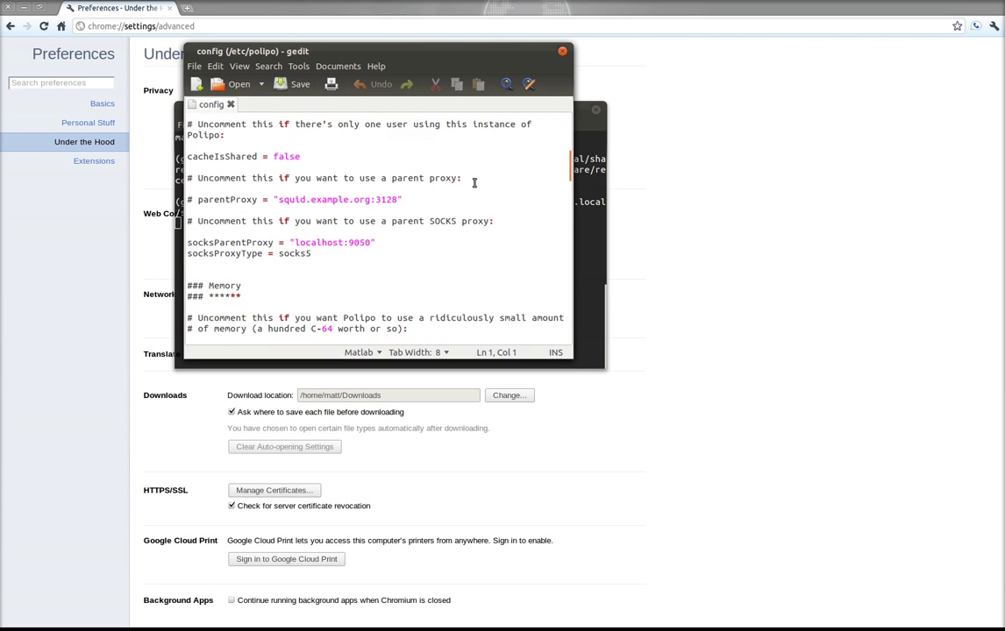
{"action": "left_click", "coordinate": [185, 188]}
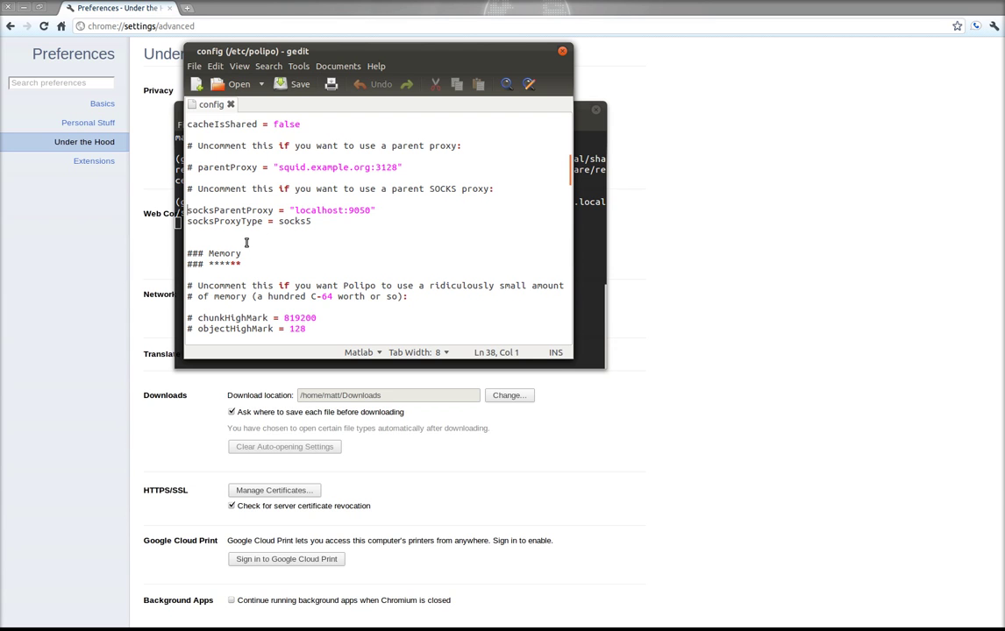
{"action": "type", "text": "#"}
{"action": "key", "text": "Left"}
{"action": "key", "text": "Down"}
{"action": "type", "text": "#"}
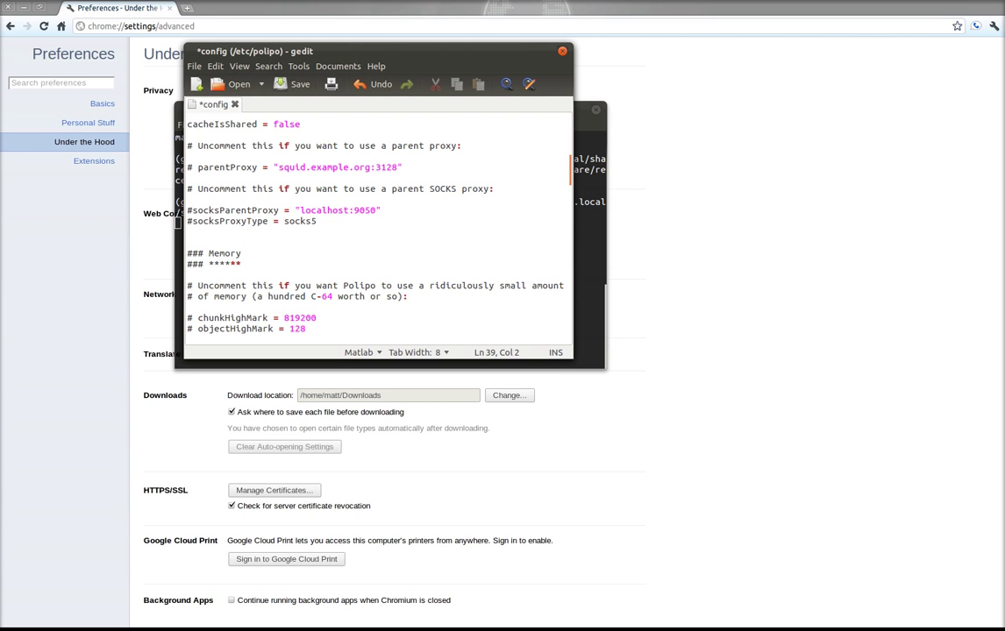
Remove both # comments again, then close gedit without saving.
{"action": "key", "text": "BackSpace"}
{"action": "key", "text": "Up"}
{"action": "key", "text": "Right"}
{"action": "key", "text": "BackSpace"}
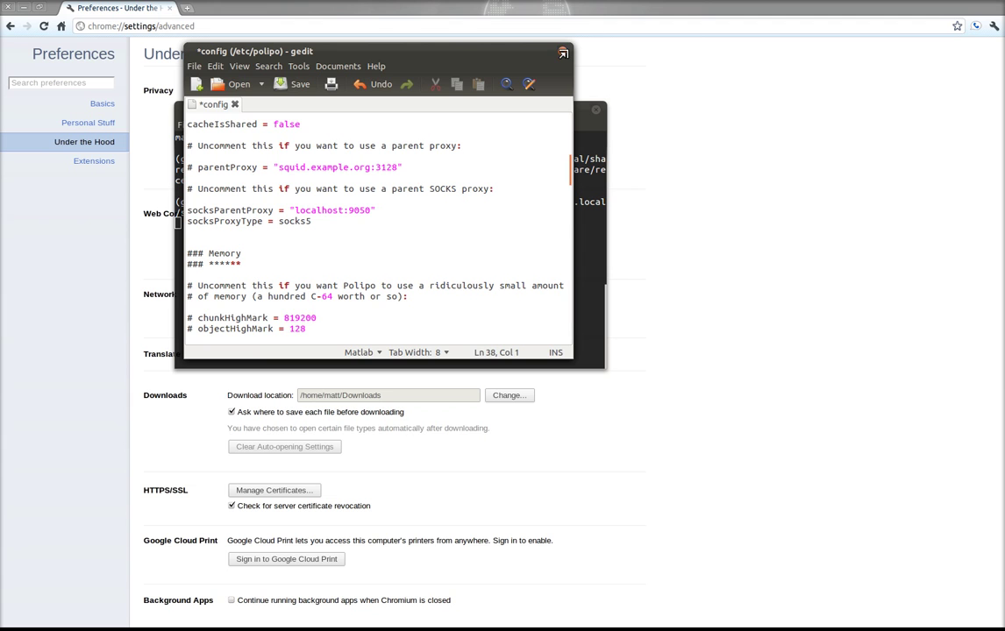
{"action": "key", "text": "ctrl+w"}
{"action": "left_click", "coordinate": [360, 121]}
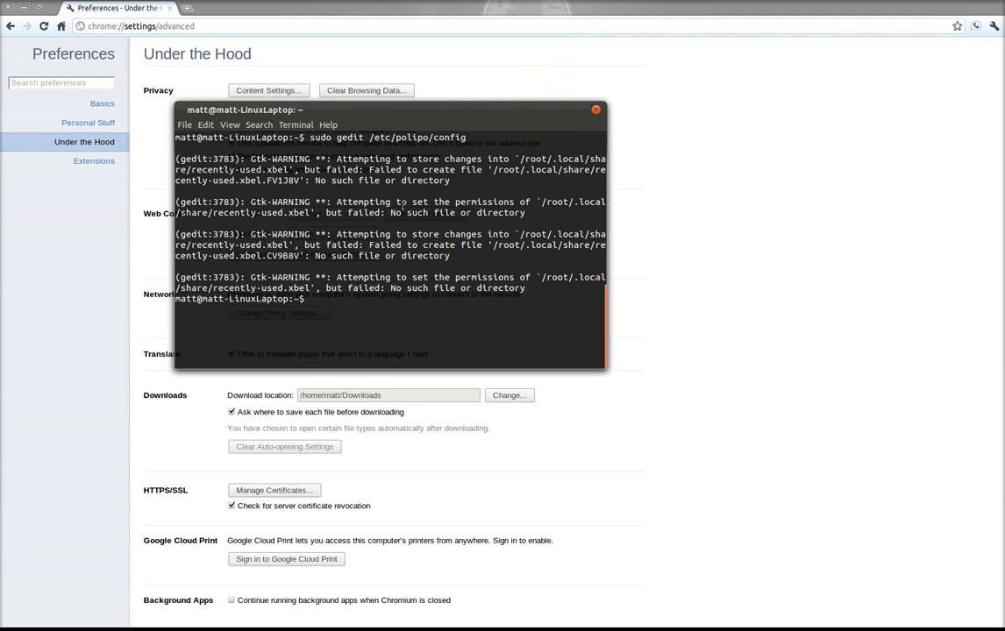
Bring Chromium's Under the Hood preferences page in front of the terminal.
{"action": "left_click", "coordinate": [490, 6]}
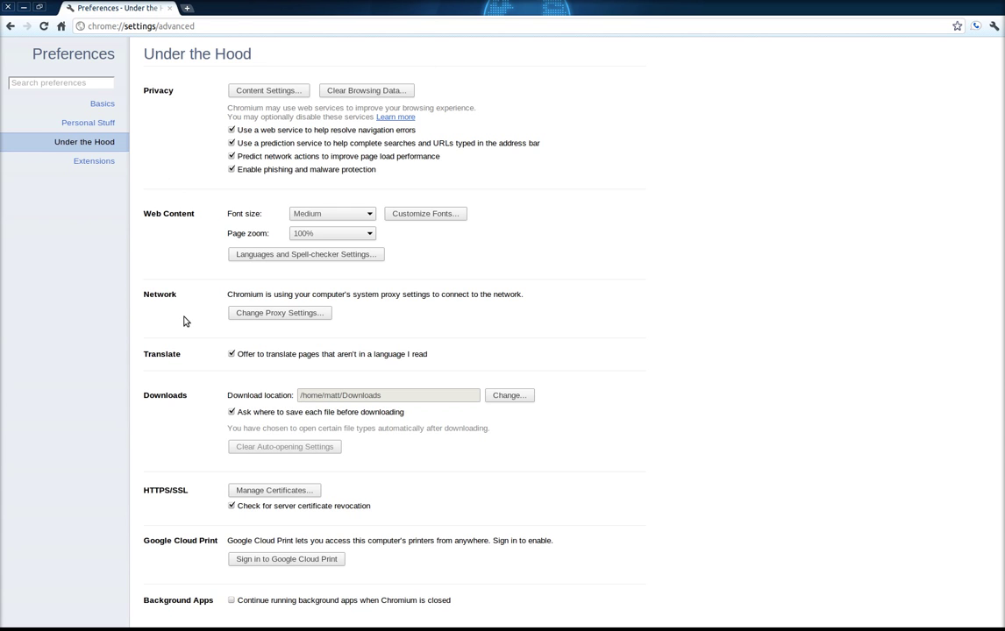
Set the Network proxy method to Manual with HTTP 127.0.0.1:8118 and SOCKS 127.0.0.1:9050.
{"action": "left_click", "coordinate": [263, 314]}
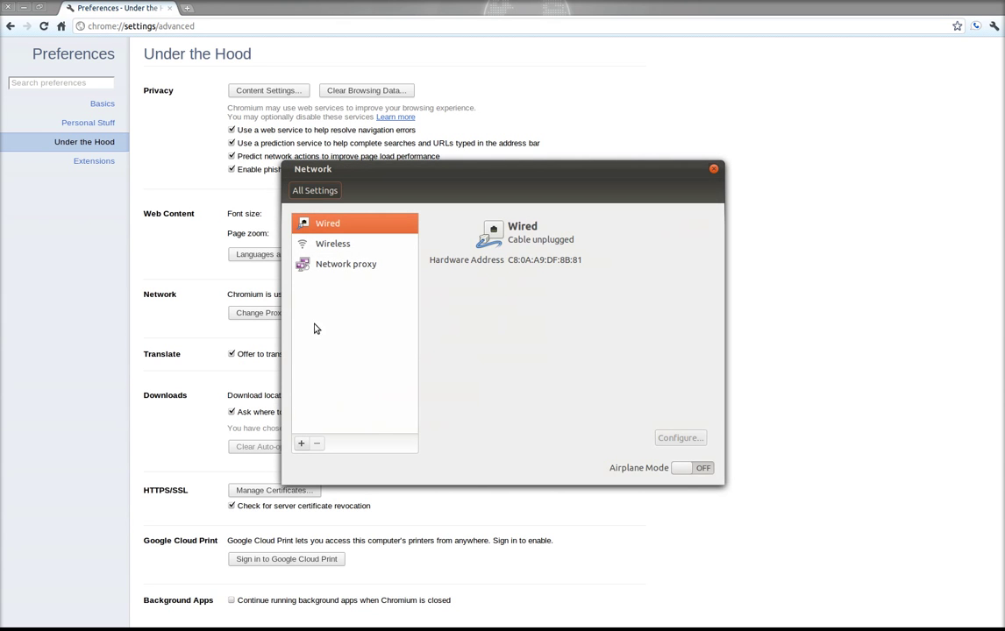
{"action": "left_click_drag", "start_coordinate": [448, 173], "coordinate": [452, 122]}
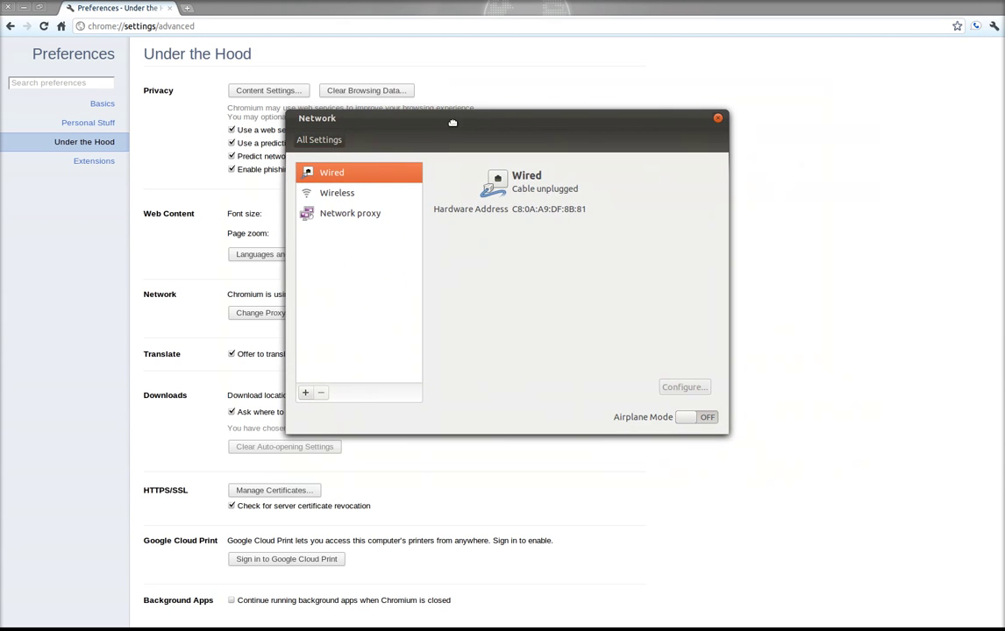
{"action": "left_click", "coordinate": [369, 217]}
{"action": "left_click", "coordinate": [561, 216]}
{"action": "left_click", "coordinate": [564, 231]}
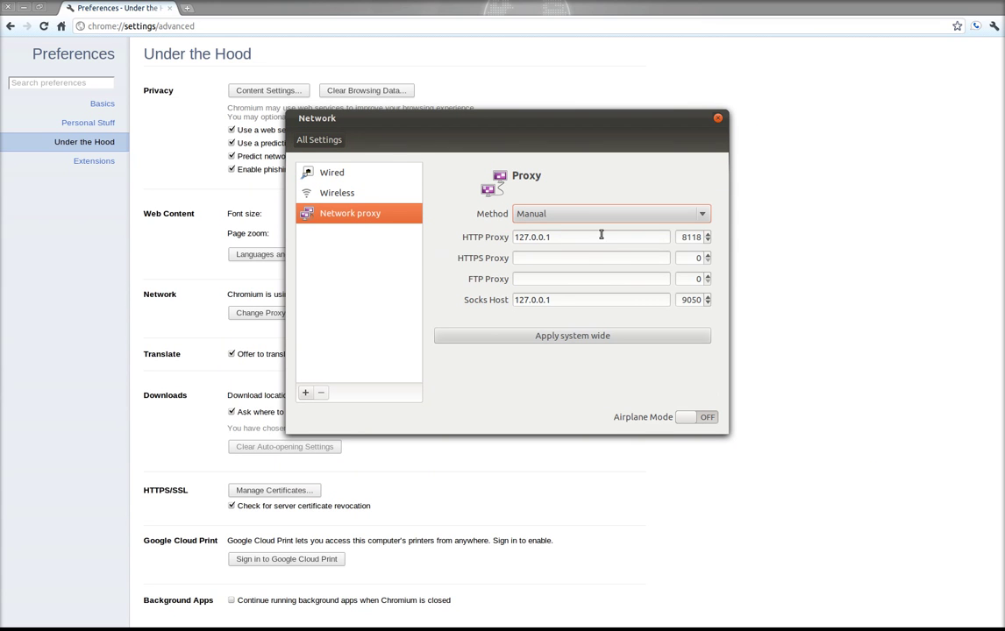
{"action": "left_click", "coordinate": [600, 234]}
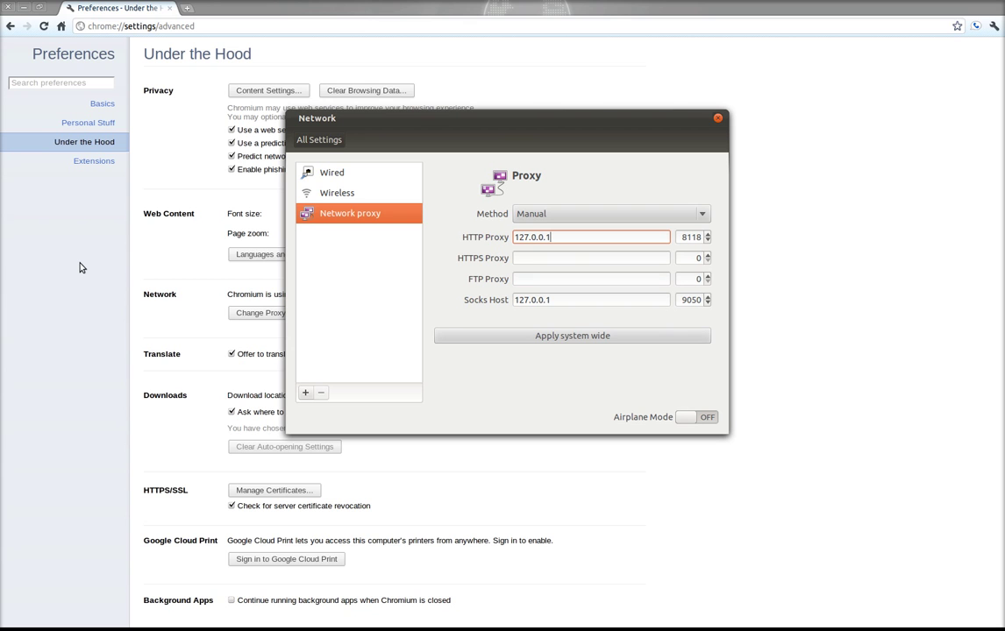
Apply the proxy system-wide, authenticate with the administrator password, and close Network settings.
{"action": "left_click", "coordinate": [461, 336]}
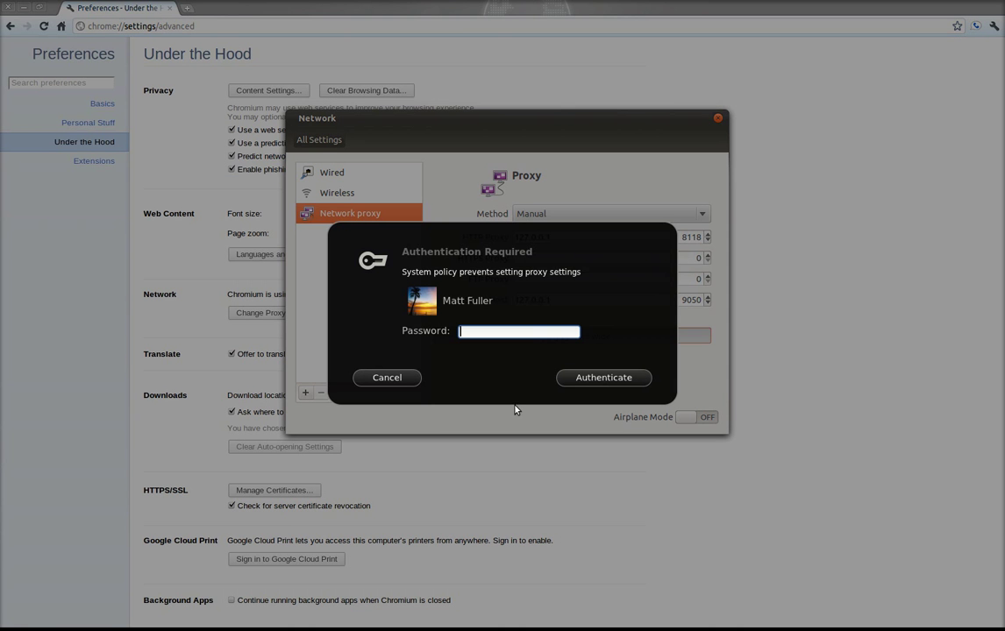
{"action": "type", "text": "********"}
{"action": "key", "text": "Return"}
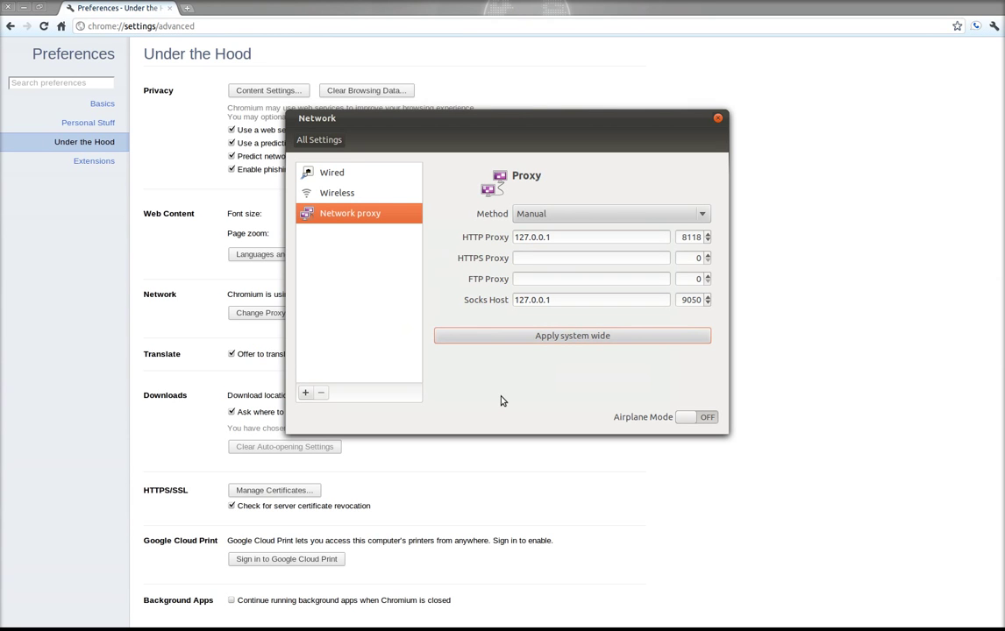
{"action": "key", "text": "alt+F4"}
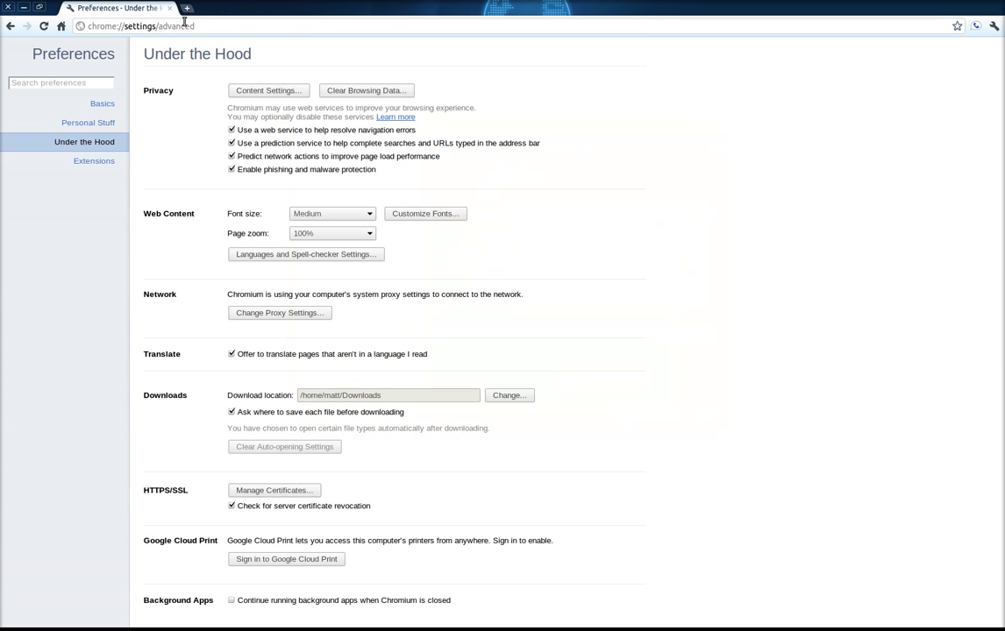
Load check.torproject.org in a new Chromium tab to confirm the browser uses Tor.
{"action": "left_click", "coordinate": [187, 8]}
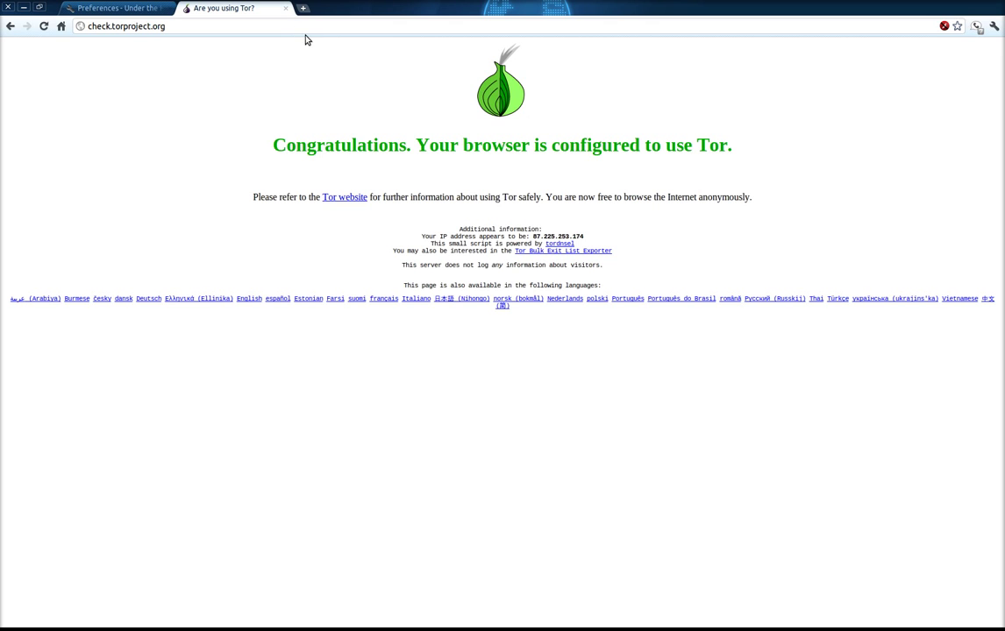
{"action": "key", "text": "super+w"}
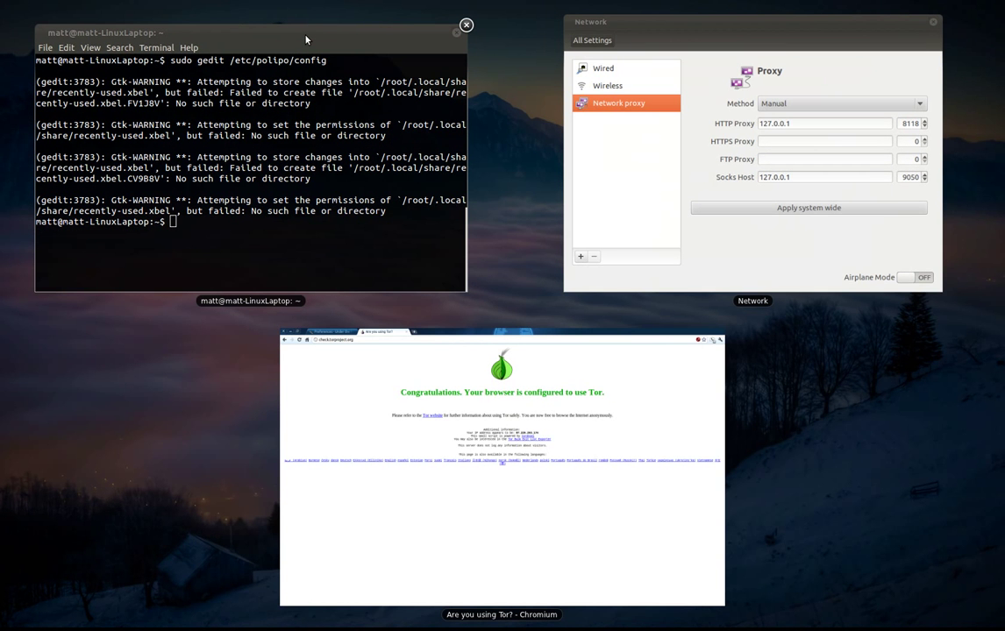
{"action": "key", "text": "Escape"}
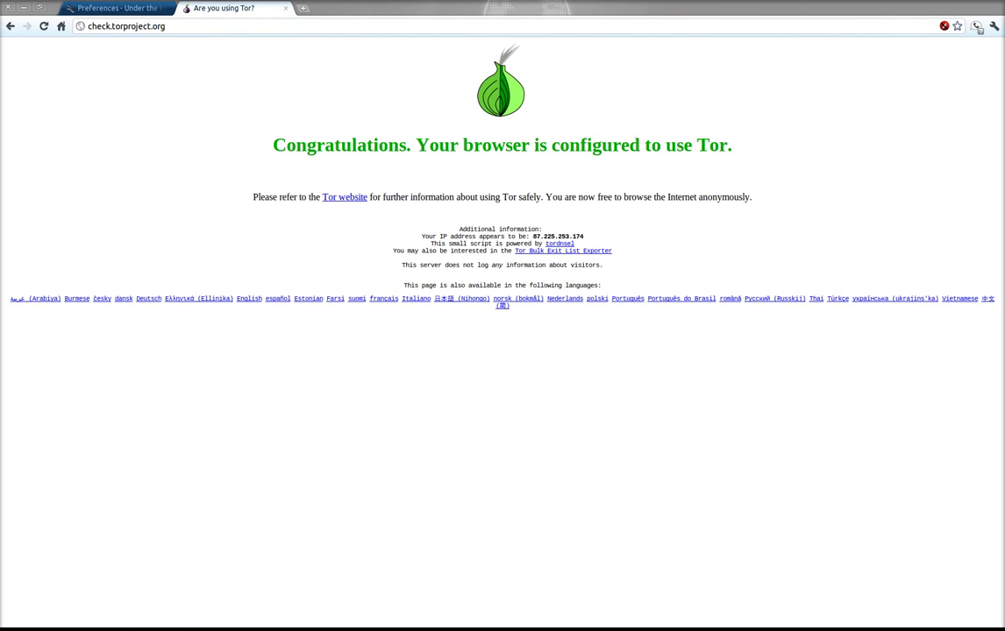
{"action": "key", "text": "alt+Tab"}
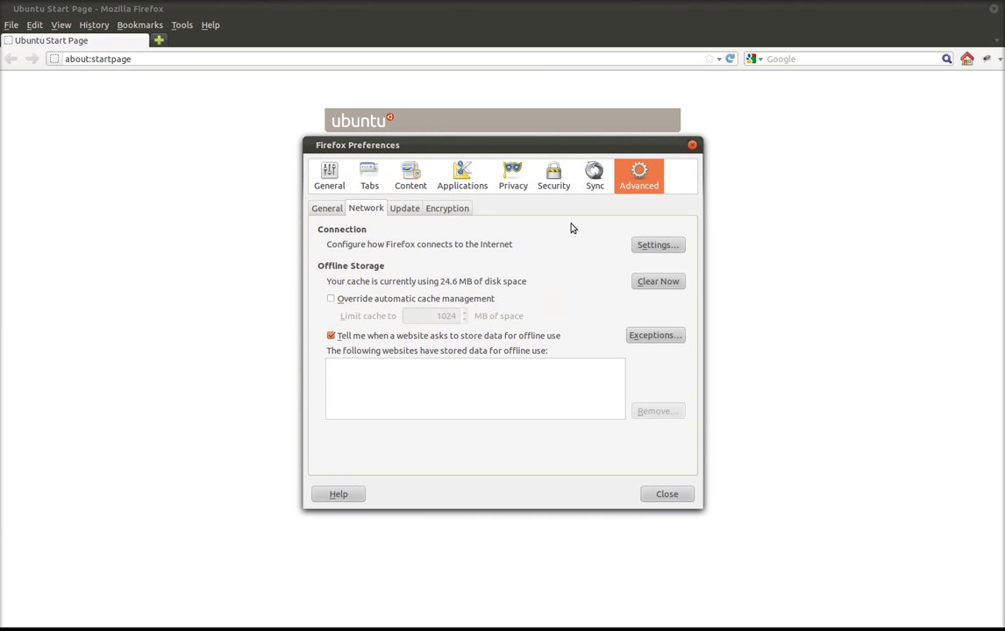
{"action": "left_click", "coordinate": [371, 209]}
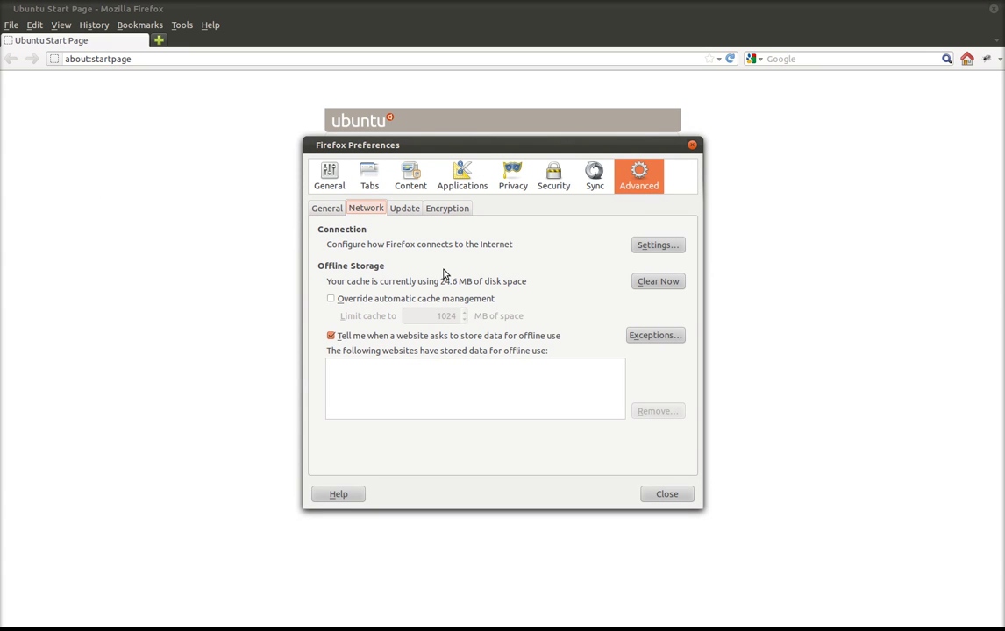
{"action": "left_click", "coordinate": [660, 250]}
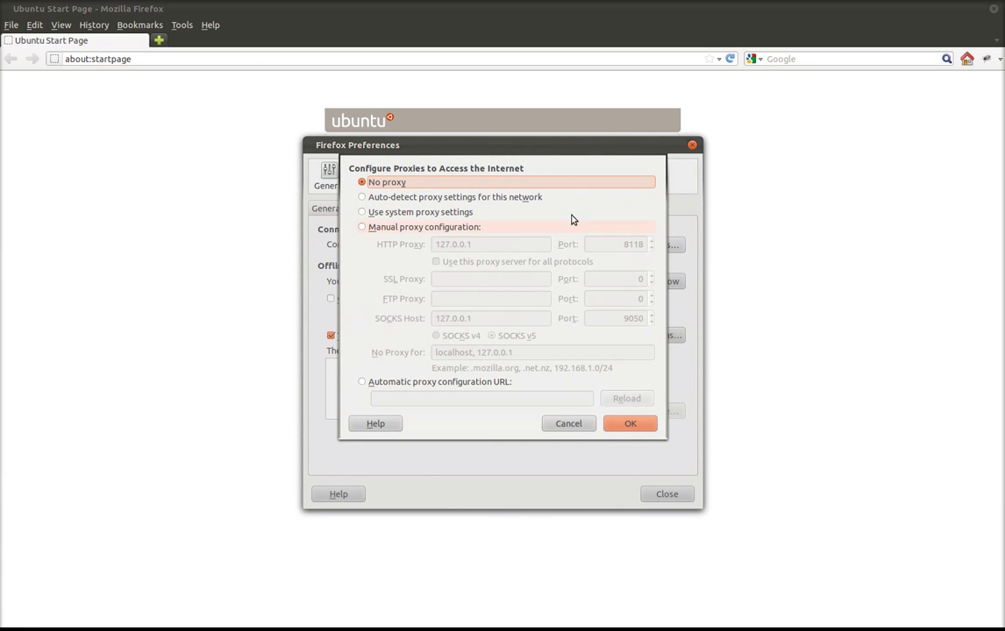
{"action": "left_click", "coordinate": [460, 229]}
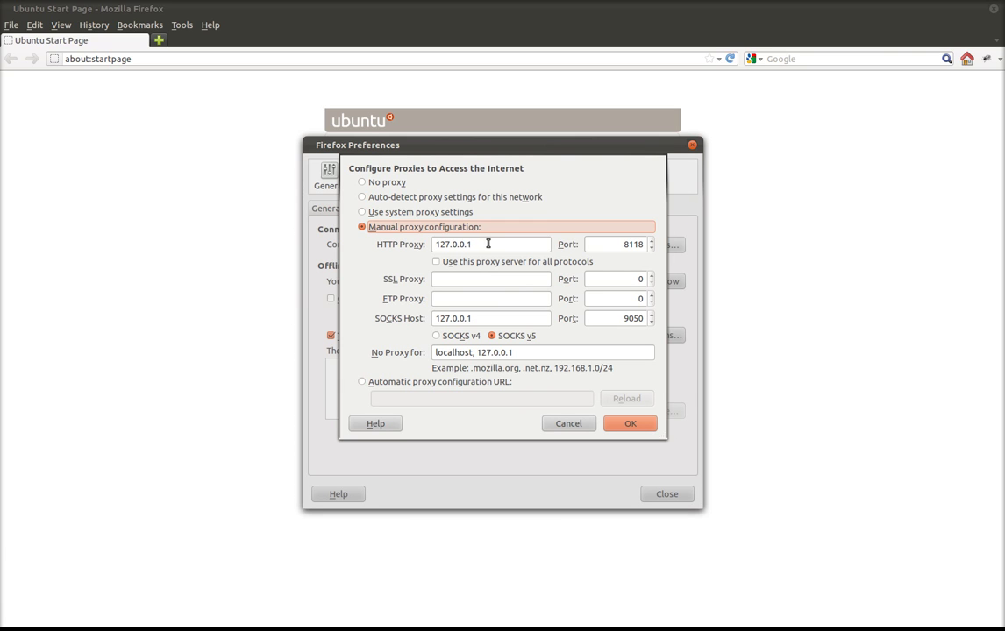
{"action": "left_click", "coordinate": [505, 243]}
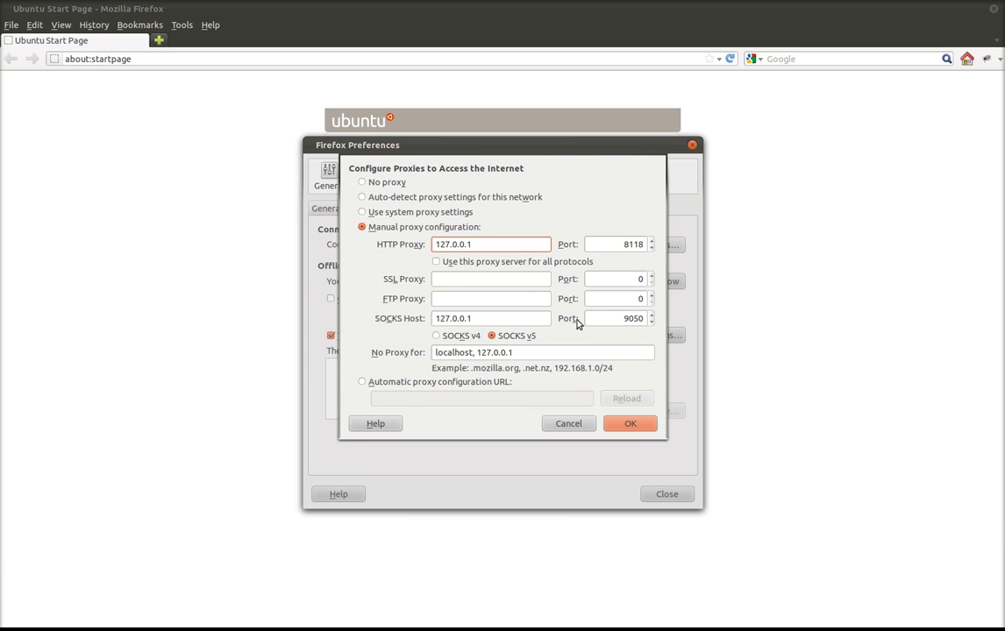
{"action": "left_click", "coordinate": [572, 425]}
{"action": "left_click", "coordinate": [675, 494]}
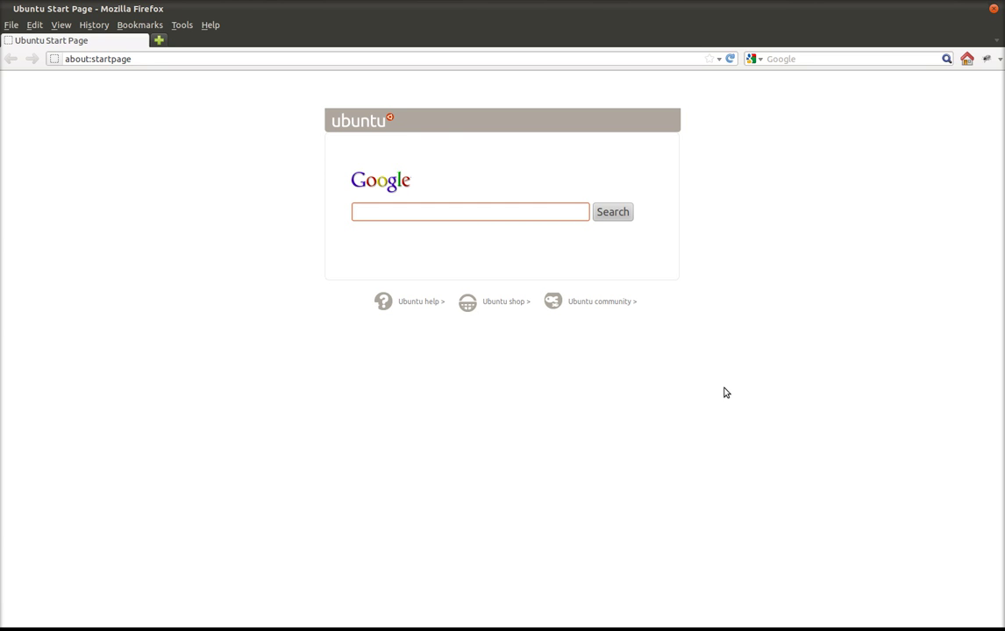
{"action": "key", "text": "super+w"}
{"action": "key", "text": "Escape"}
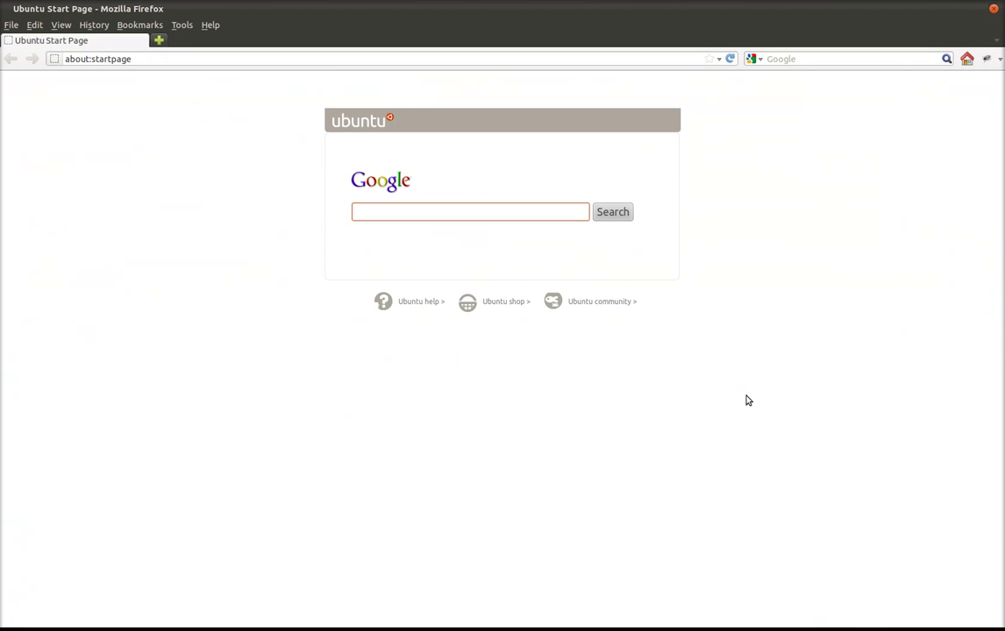